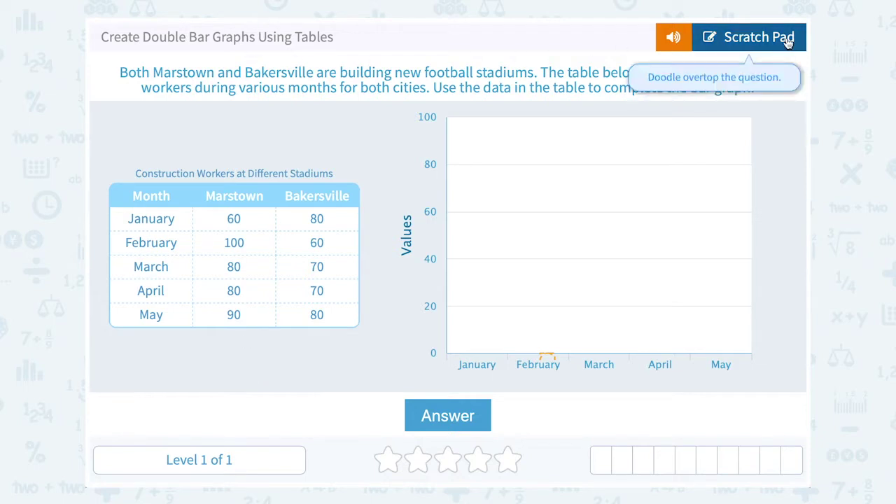
Doodle arrows over the Marstown and Bakersville columns on the scratch pad, then close it
{"action": "left_click", "coordinate": [759, 37]}
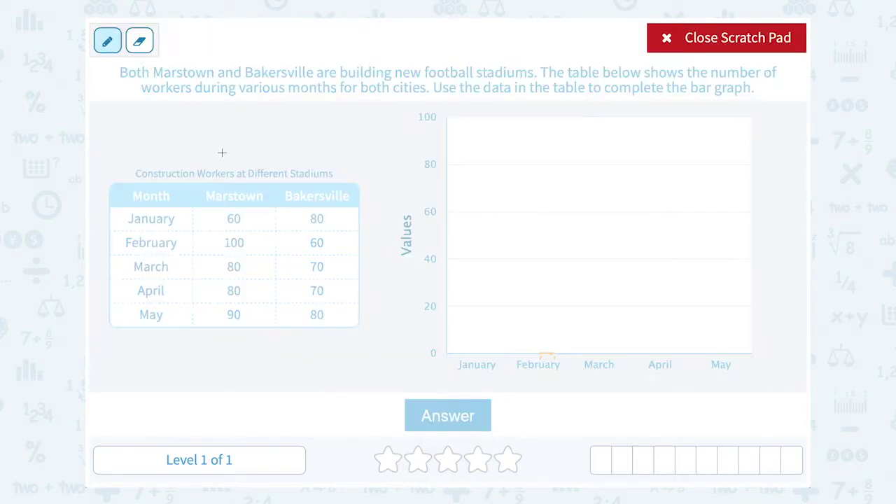
{"action": "mouse_move", "coordinate": [232, 135]}
{"action": "left_mouse_down"}
{"action": "mouse_move", "coordinate": [234, 168]}
{"action": "mouse_move", "coordinate": [250, 155]}
{"action": "left_mouse_up"}
{"action": "left_click_drag", "start_coordinate": [311, 132], "coordinate": [312, 170]}
{"action": "left_click_drag", "start_coordinate": [312, 169], "coordinate": [326, 159]}
{"action": "left_click", "coordinate": [754, 41]}
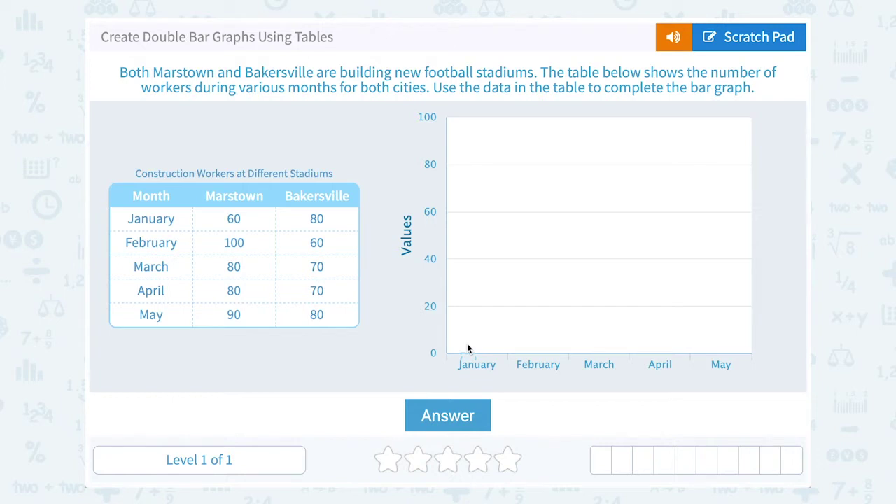
Set January's blue Marstown bar to 60 and orange Bakersville bar to 80
{"action": "left_click", "coordinate": [468, 220]}
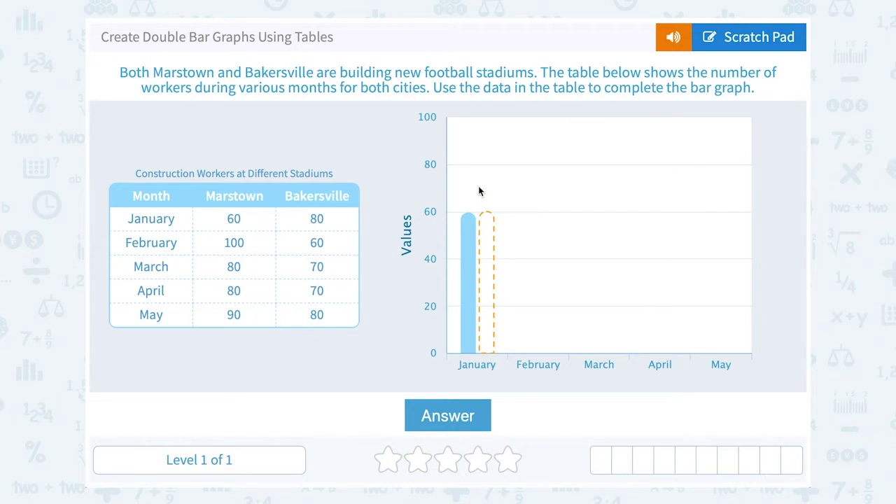
{"action": "left_click", "coordinate": [481, 165]}
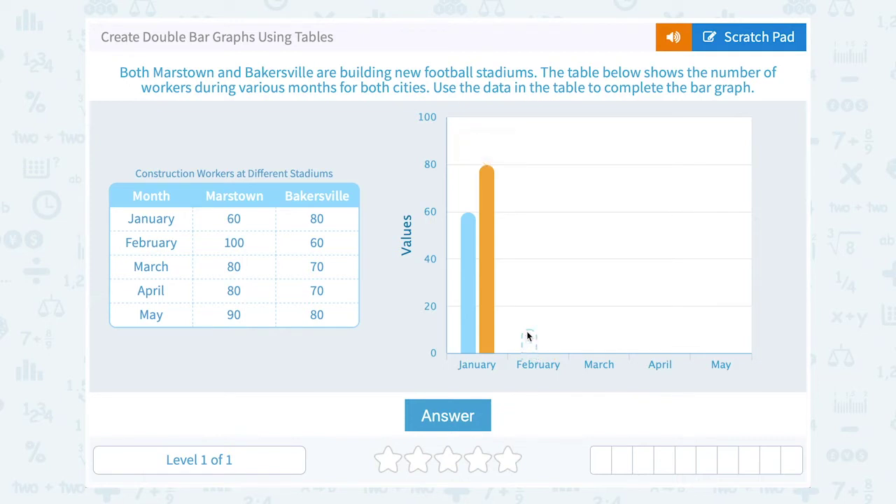
Drag February's Marstown bar up to 100 and Bakersville bar to 60
{"action": "left_click_drag", "start_coordinate": [526, 343], "coordinate": [526, 125]}
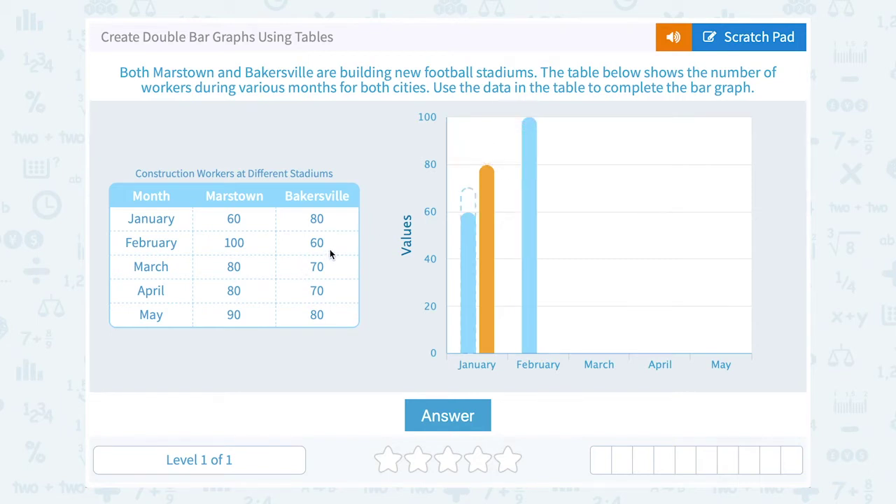
{"action": "left_click_drag", "start_coordinate": [550, 340], "coordinate": [546, 218]}
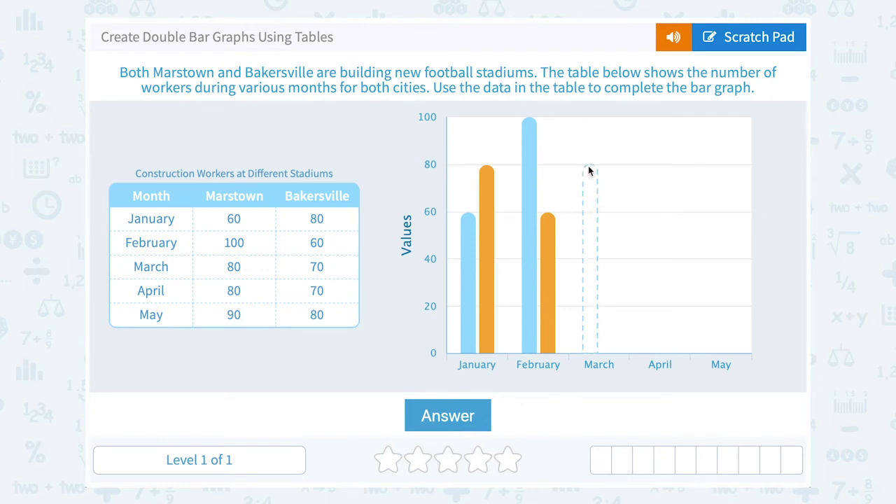
Set the March and April bars to 80 for Marstown and 70 for Bakersville
{"action": "left_click", "coordinate": [589, 171]}
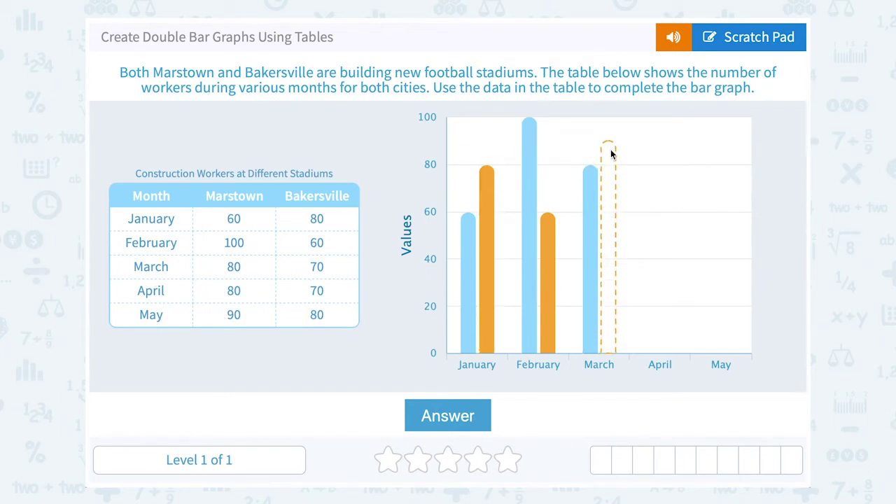
{"action": "left_click", "coordinate": [613, 200]}
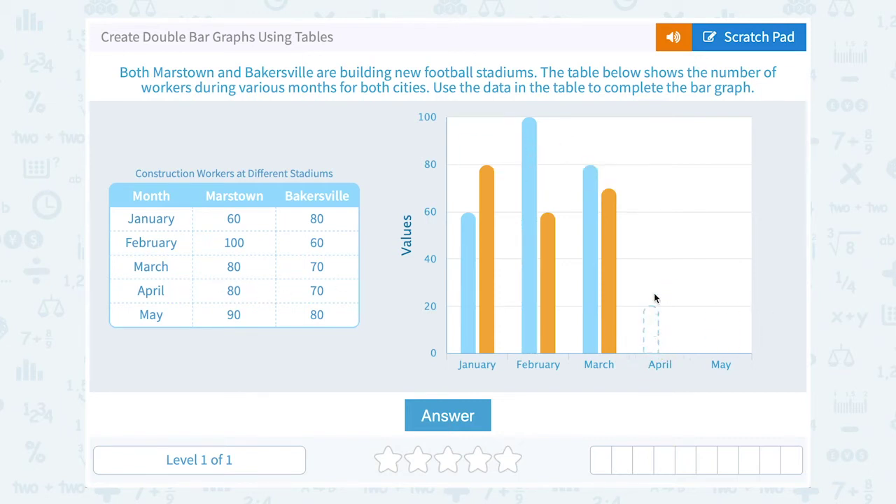
{"action": "left_click", "coordinate": [646, 166]}
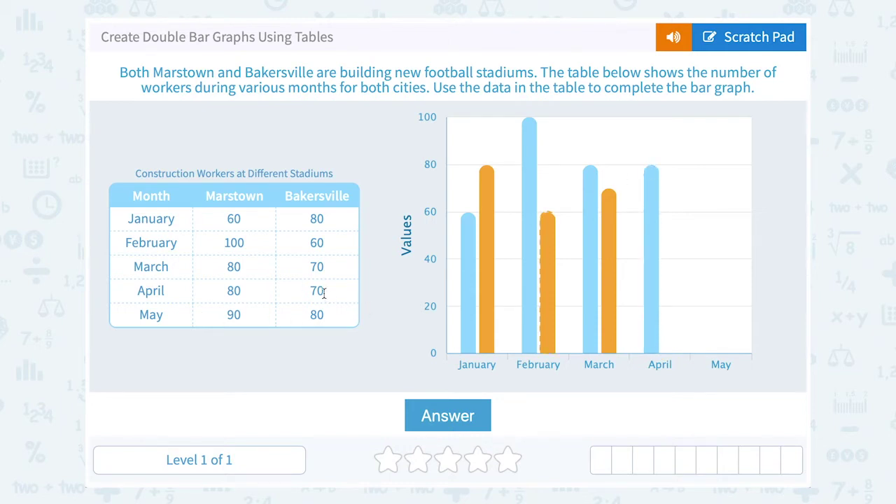
{"action": "left_click", "coordinate": [668, 191]}
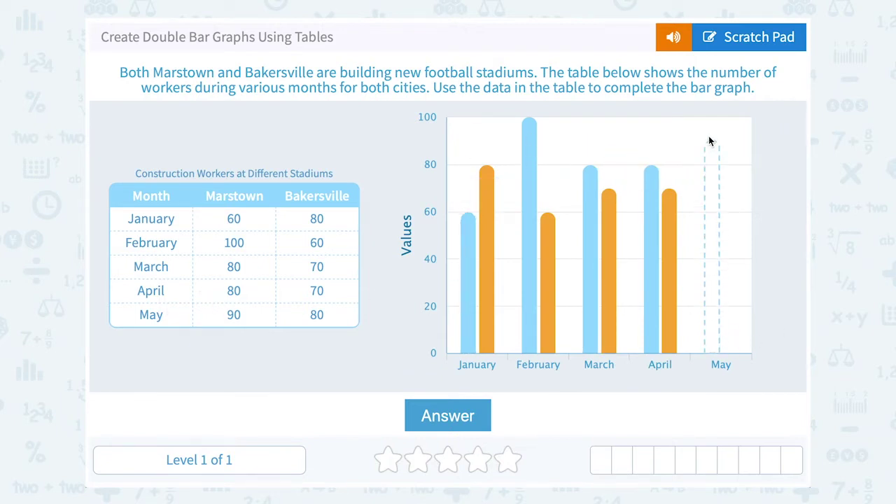
Set May's Marstown bar to 90 and Bakersville bar to 80, then submit the graph
{"action": "left_click", "coordinate": [710, 143]}
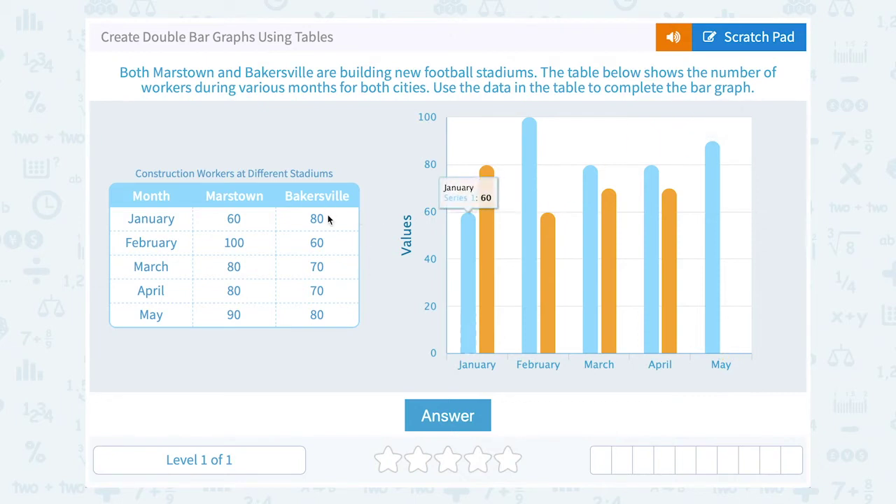
{"action": "left_click", "coordinate": [710, 248]}
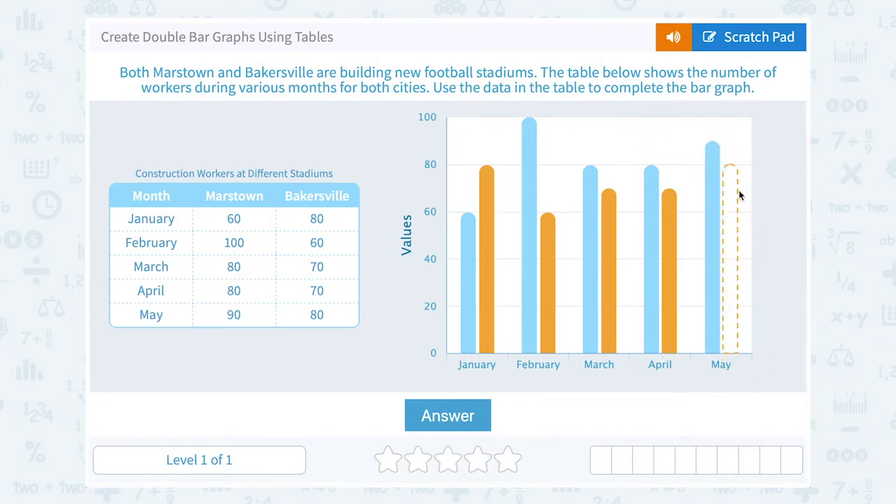
{"action": "left_click", "coordinate": [737, 166]}
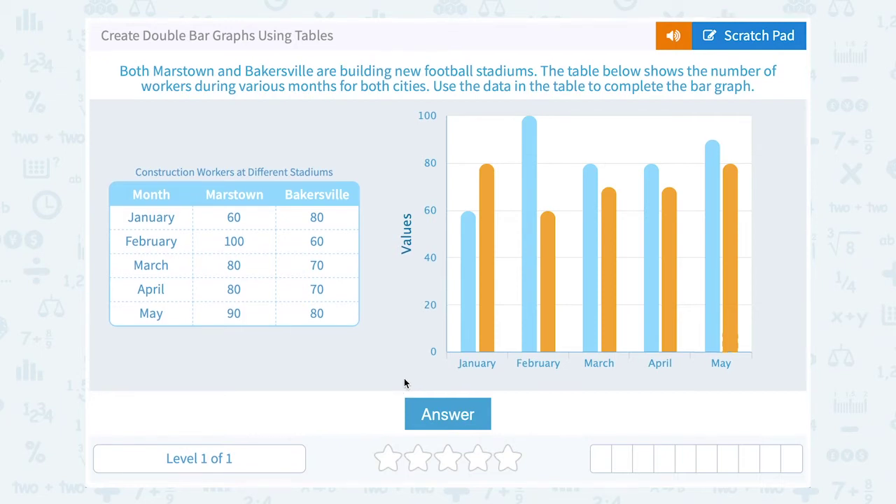
{"action": "left_click", "coordinate": [437, 422]}
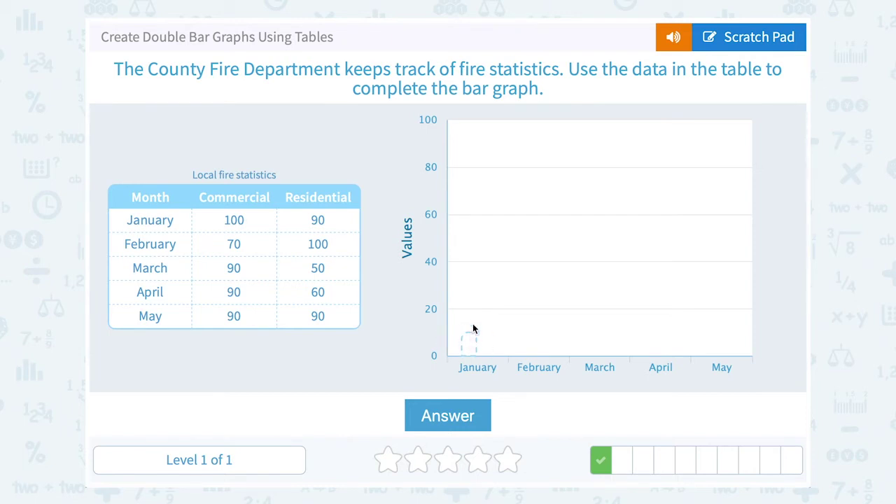
Plot Commercial/Residential bars: Jan 100/90, Feb 70/100, Mar 90/50, Apr 90/60, May 90/90
{"action": "left_click", "coordinate": [467, 129]}
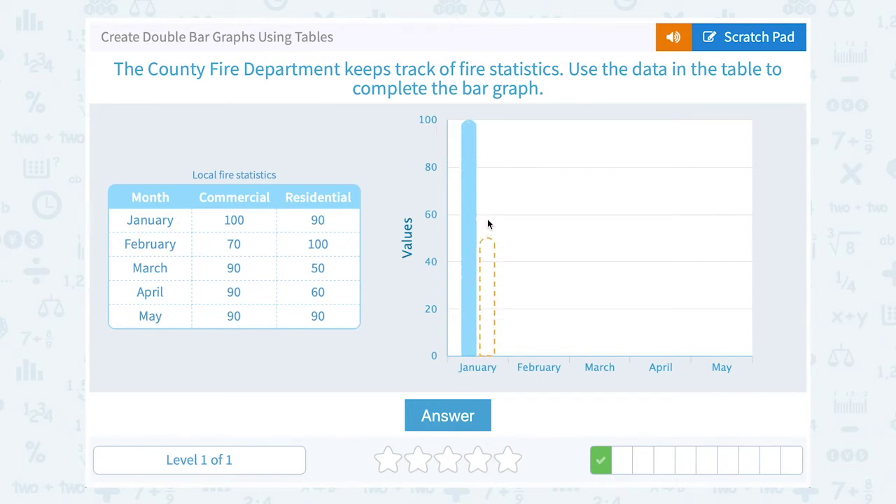
{"action": "left_click", "coordinate": [487, 152]}
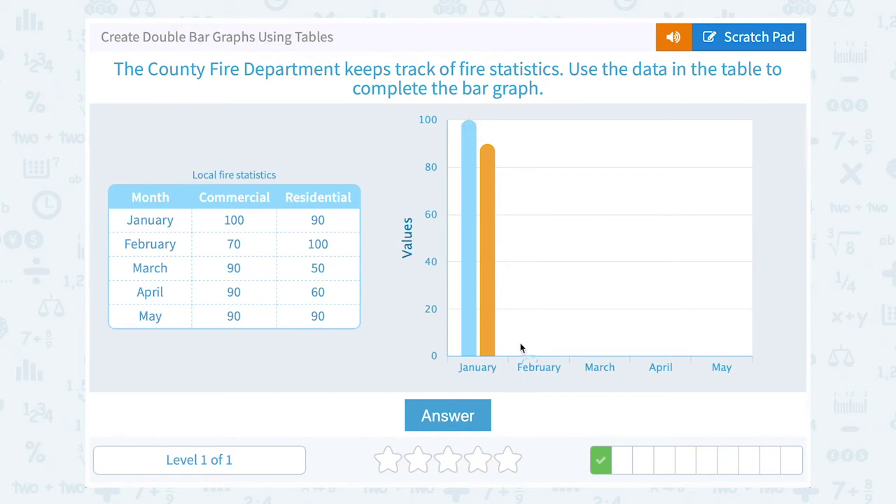
{"action": "left_click", "coordinate": [526, 200]}
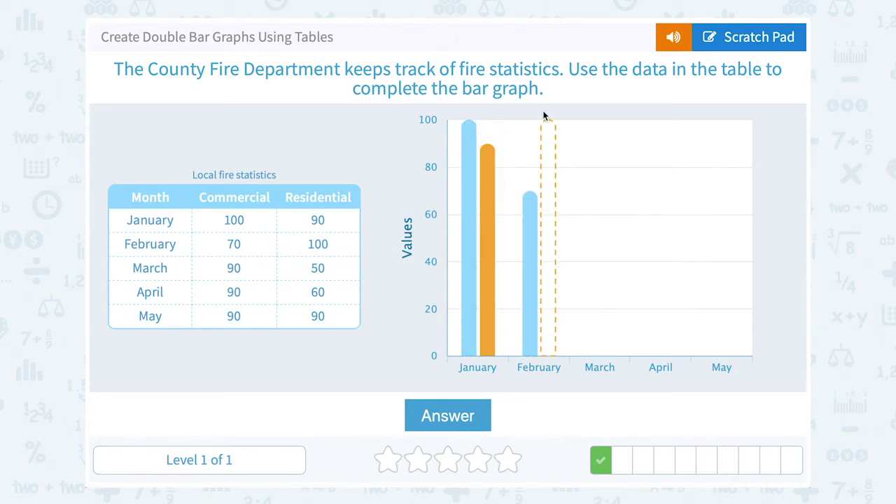
{"action": "left_click", "coordinate": [546, 126]}
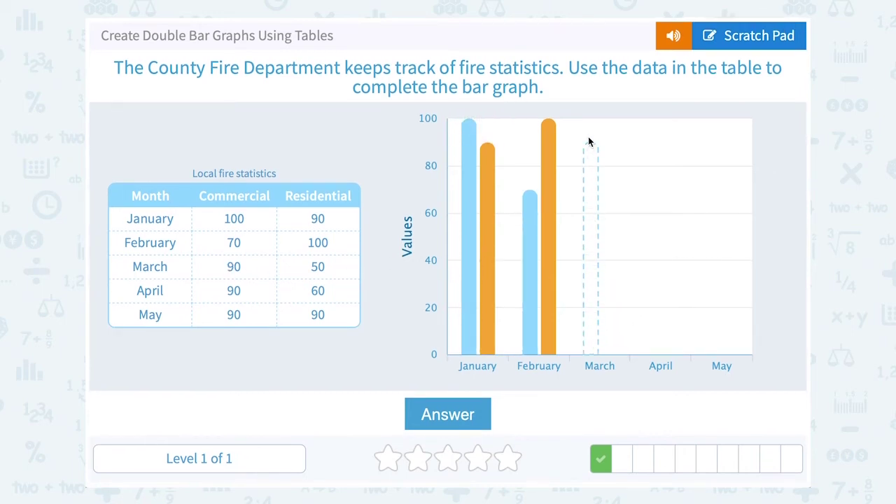
{"action": "left_click", "coordinate": [588, 146]}
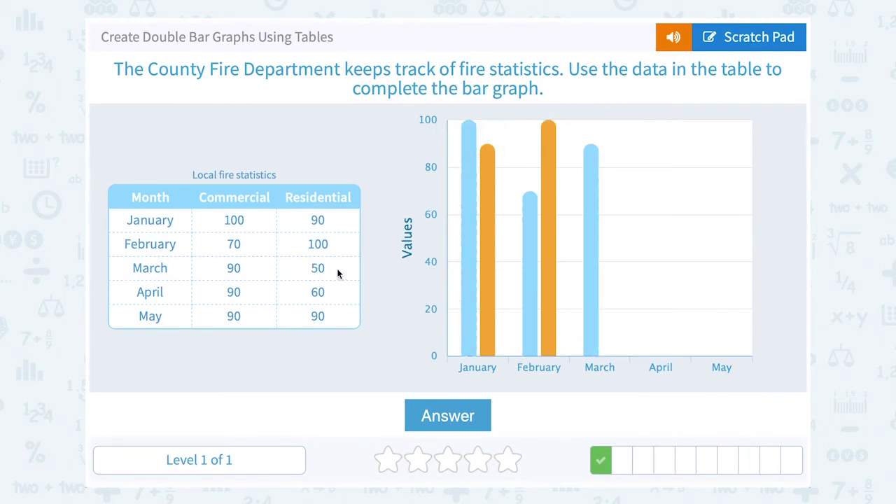
{"action": "left_click", "coordinate": [609, 243]}
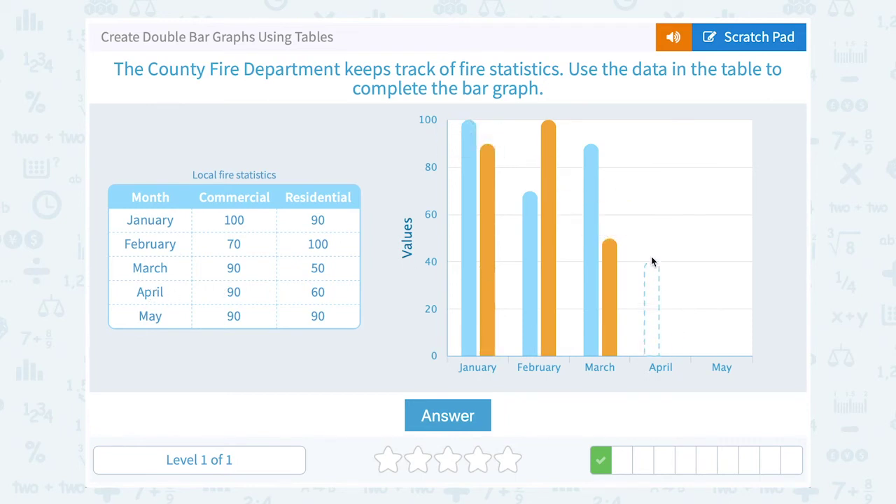
{"action": "left_click", "coordinate": [651, 144]}
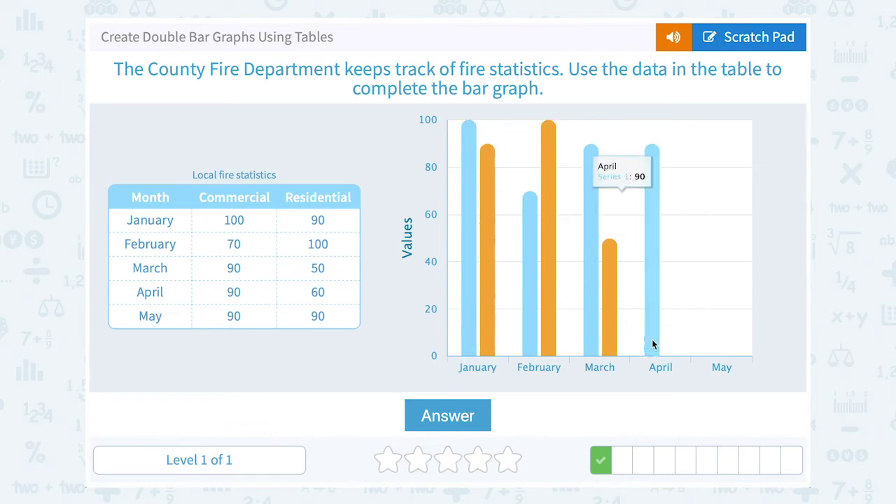
{"action": "left_click", "coordinate": [675, 225]}
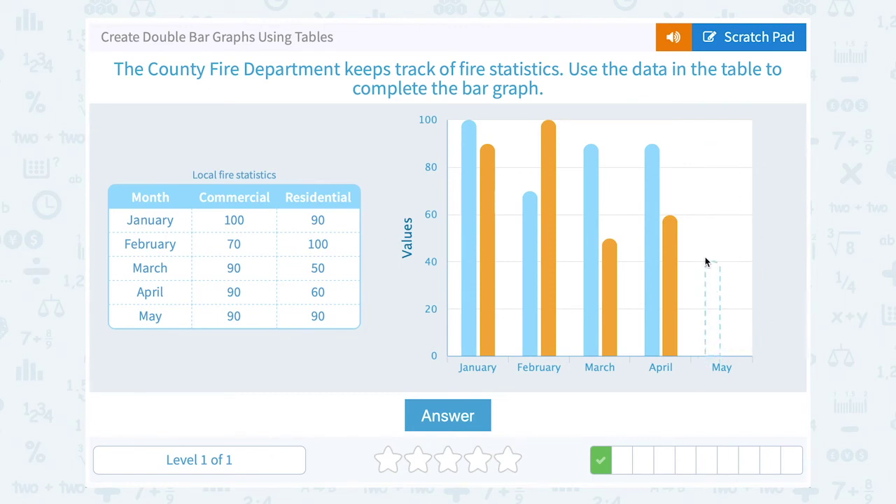
{"action": "left_click", "coordinate": [709, 145]}
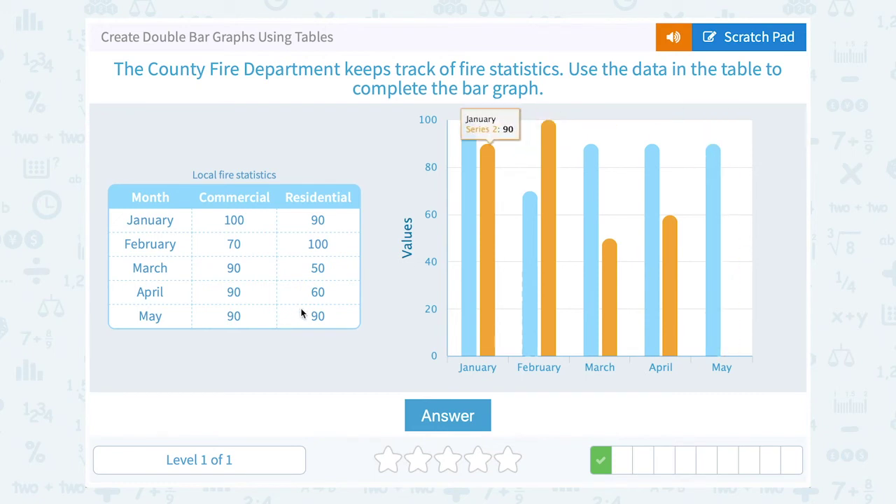
{"action": "left_click", "coordinate": [731, 151]}
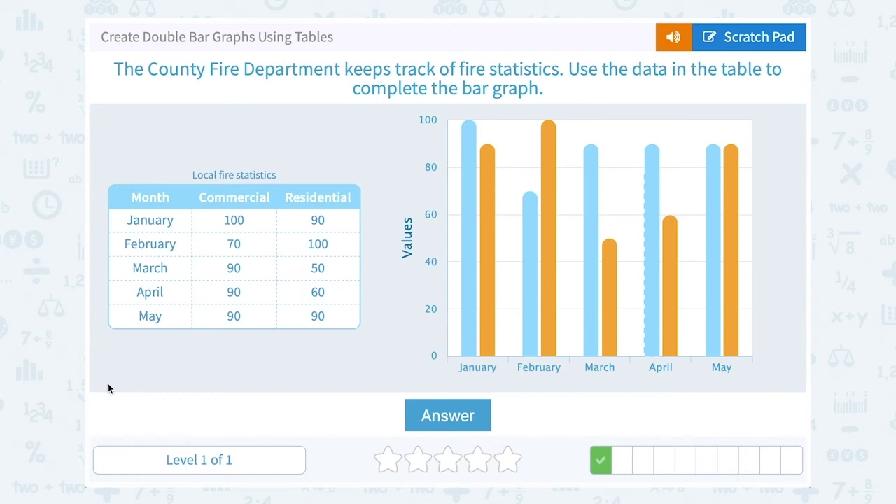
Submit the completed fire statistics graph with the Answer button
{"action": "left_click", "coordinate": [453, 424]}
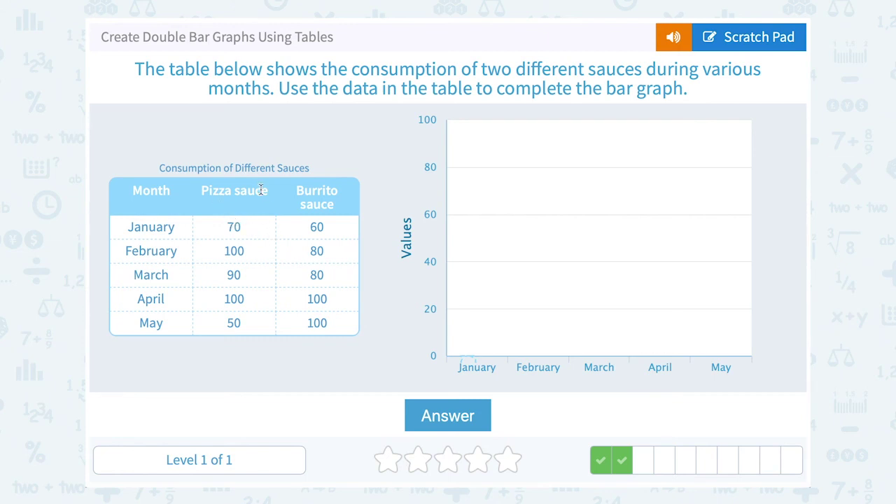
Set January's Pizza and Burrito sauce bars to 70 and 60, February's to 100 and 80
{"action": "left_click", "coordinate": [487, 190]}
{"action": "left_click", "coordinate": [467, 198]}
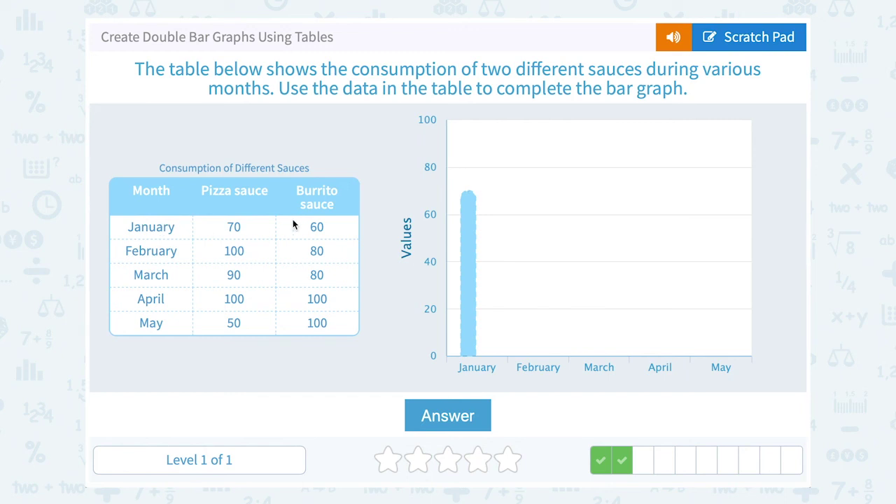
{"action": "left_click_drag", "start_coordinate": [484, 342], "coordinate": [484, 222]}
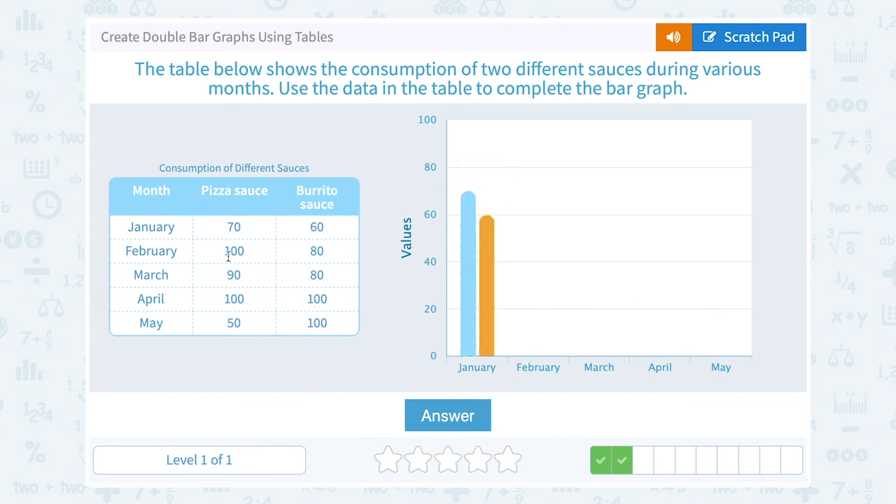
{"action": "left_click_drag", "start_coordinate": [530, 320], "coordinate": [529, 126]}
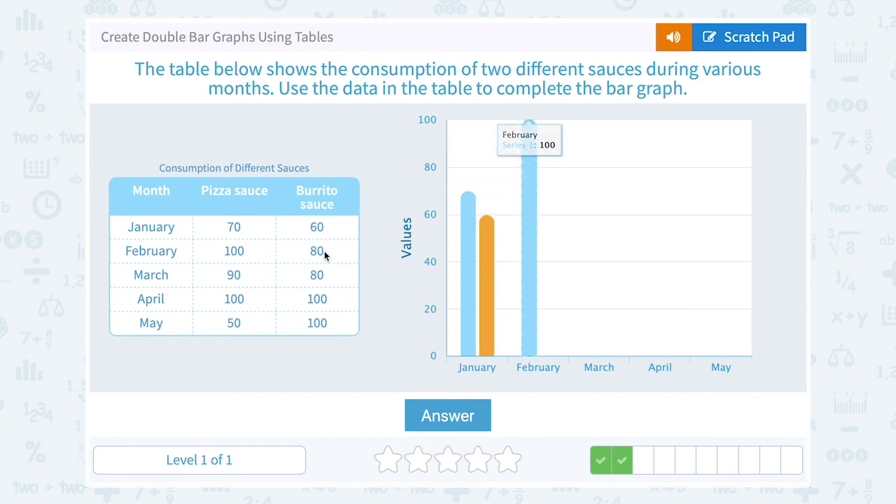
{"action": "left_click", "coordinate": [544, 169]}
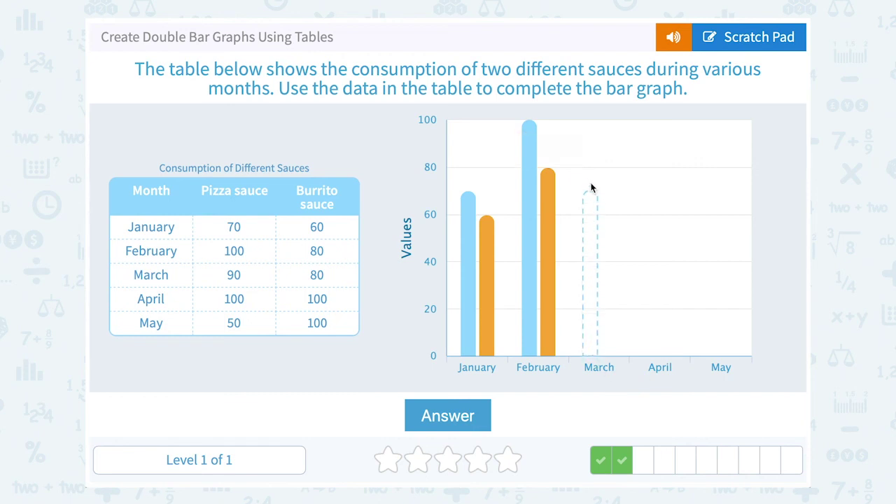
Set March's sauce bars to 90/80, April's to 100/100, and May's Pizza bar to 50
{"action": "left_click", "coordinate": [585, 153]}
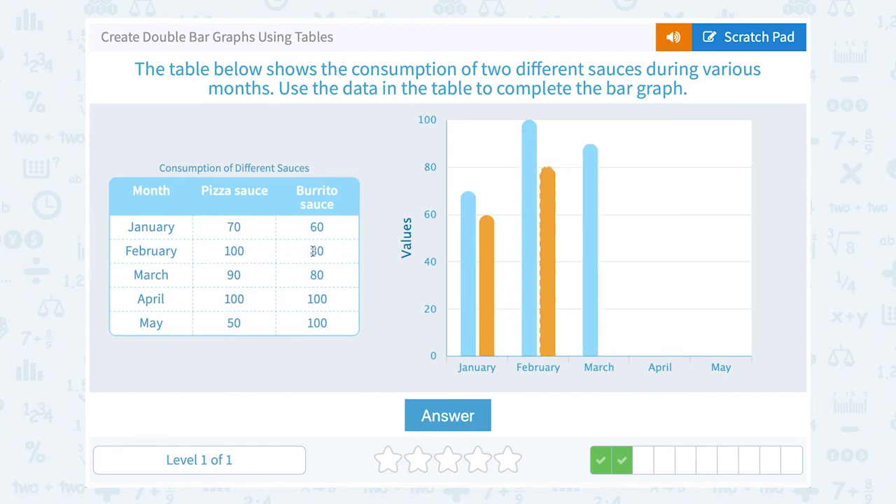
{"action": "left_click", "coordinate": [613, 181]}
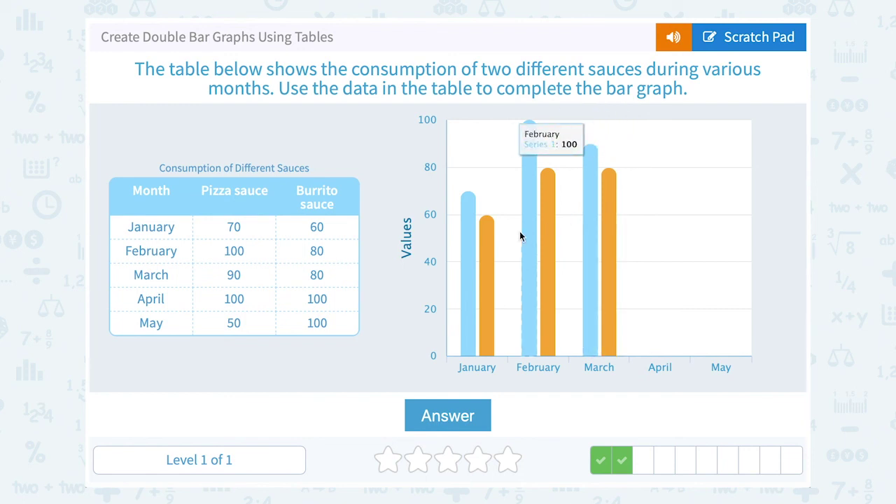
{"action": "left_click", "coordinate": [647, 127]}
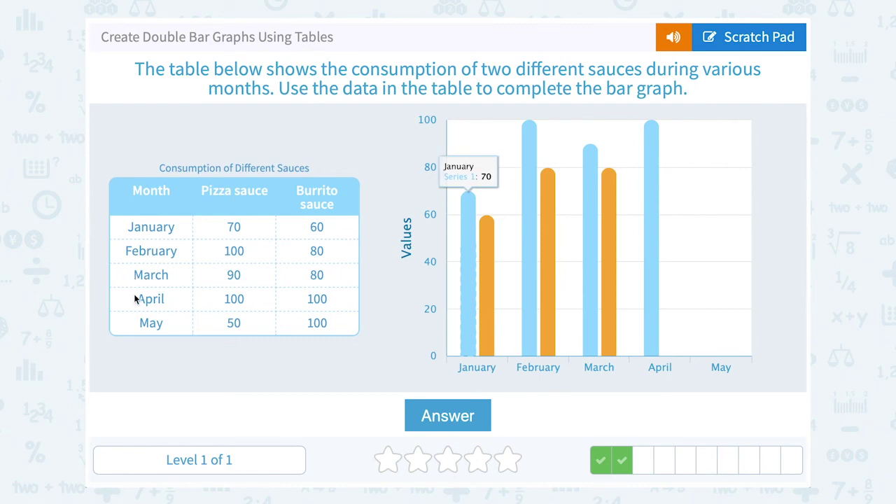
{"action": "left_click", "coordinate": [671, 126]}
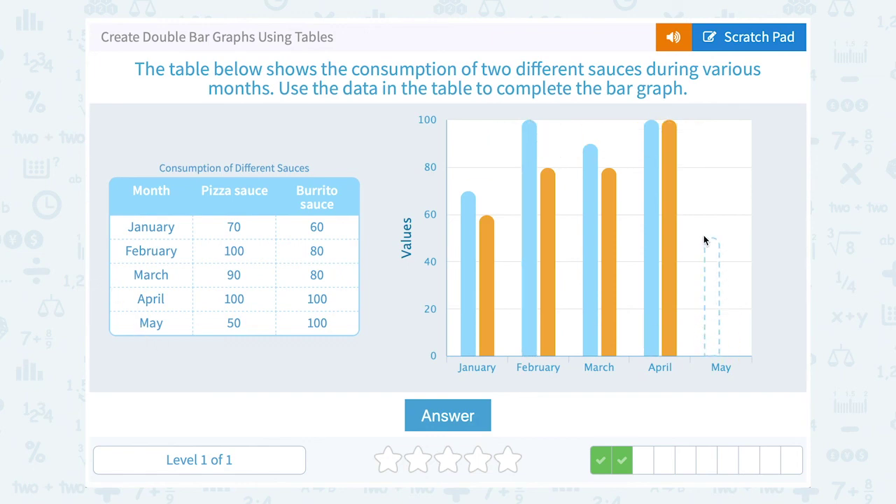
{"action": "left_click", "coordinate": [711, 250]}
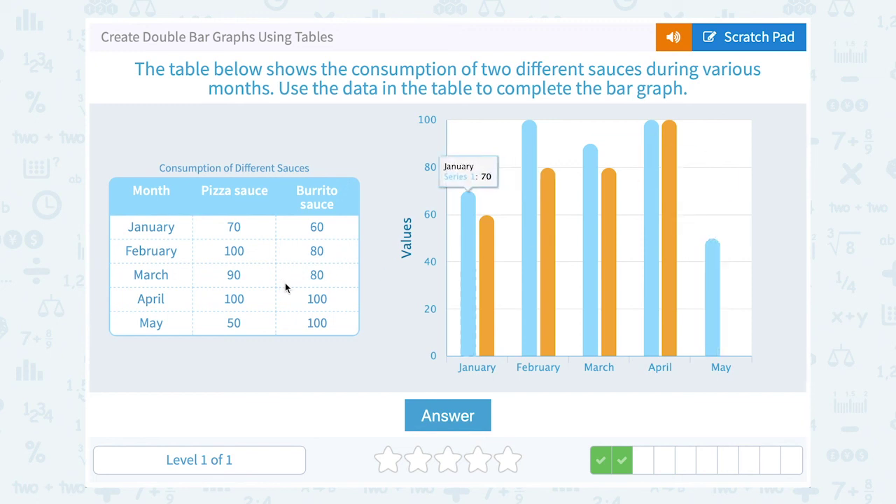